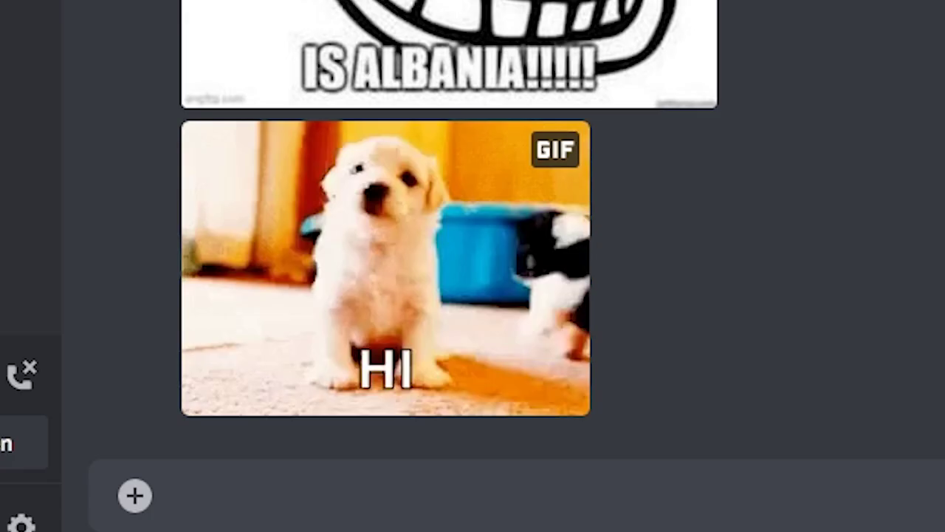
Enlarge the 'Great Big Canvas' GIF in the chat, then close its preview
click(249, 321)
click(470, 319)
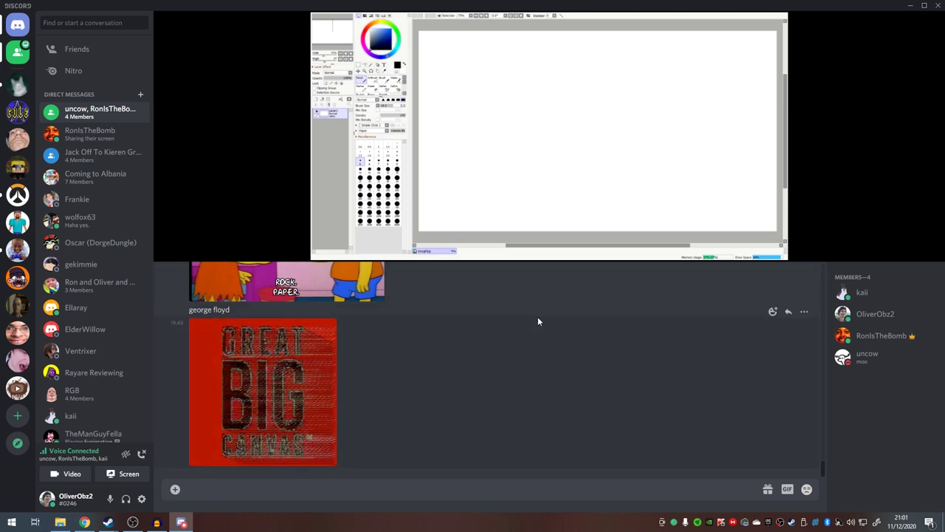
Go back to watching the shared drawing stream in the call panel
mouse_move(913, 254)
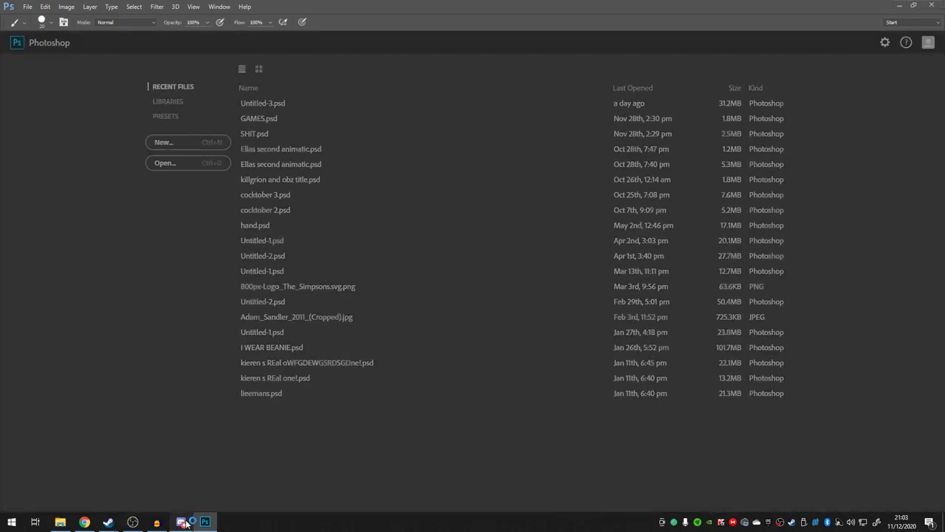
click(185, 522)
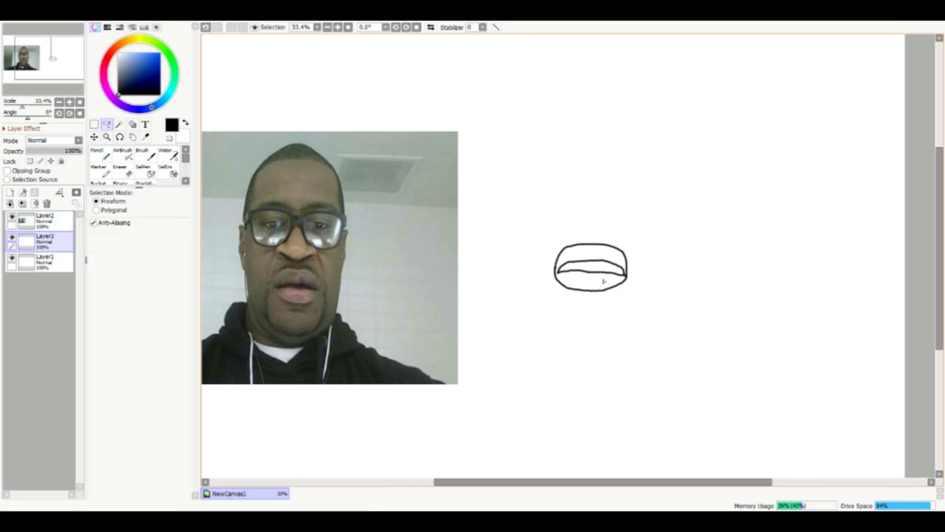
Shift the mouth sketch to the right with Ctrl+T and confirm the new position
key(ctrl+t)
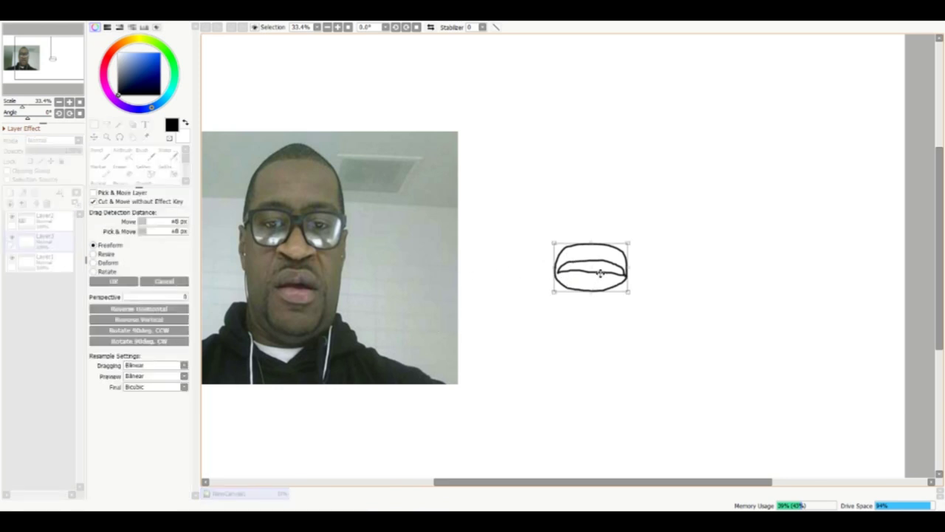
drag(599, 272, 645, 274)
click(130, 285)
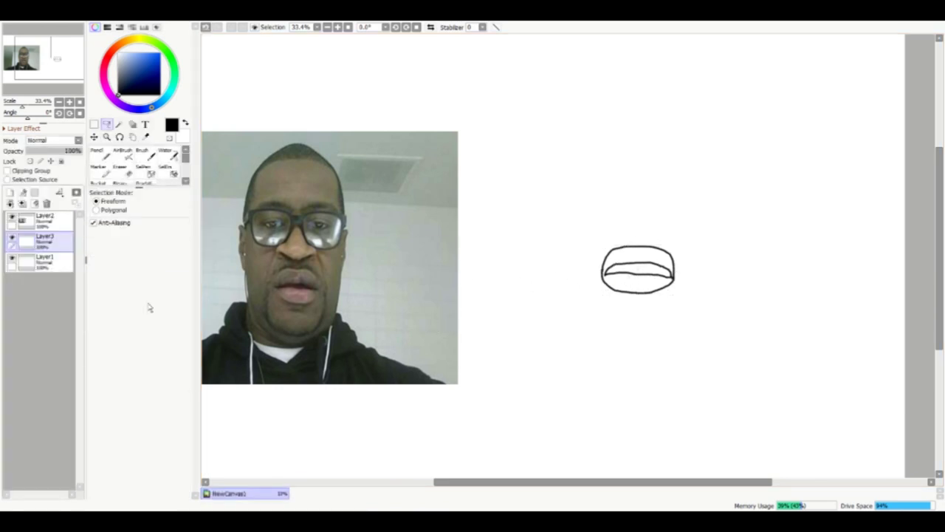
key(n)
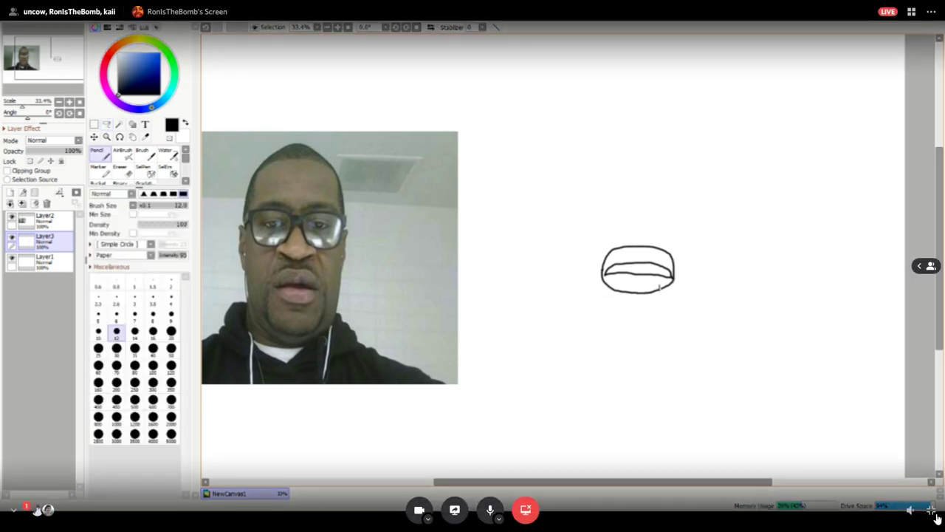
Restore the stream to full screen and zoom in around the face drawing
click(933, 516)
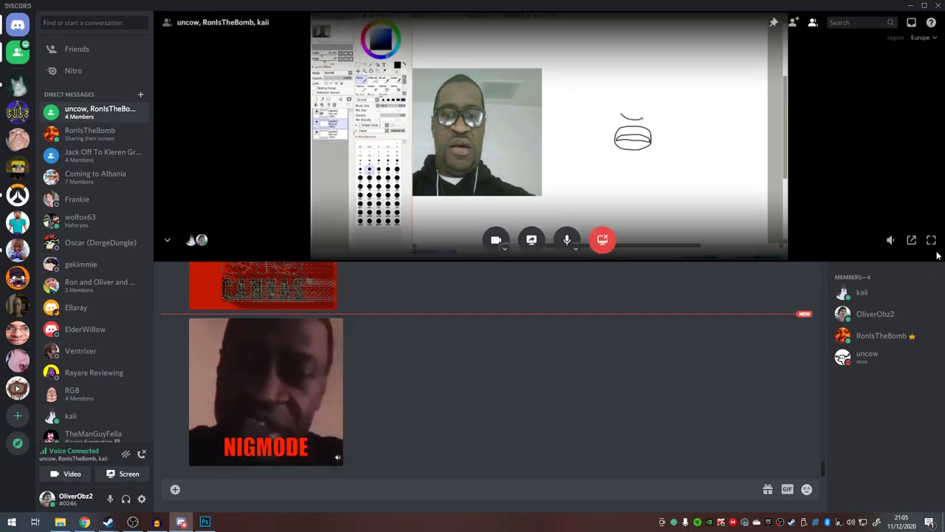
click(930, 239)
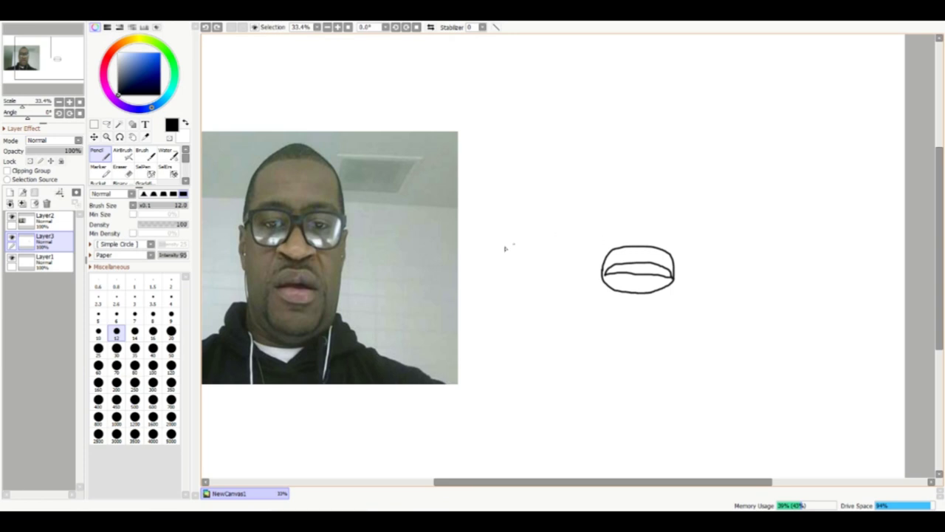
key(ctrl+space)
drag(290, 263, 321, 253)
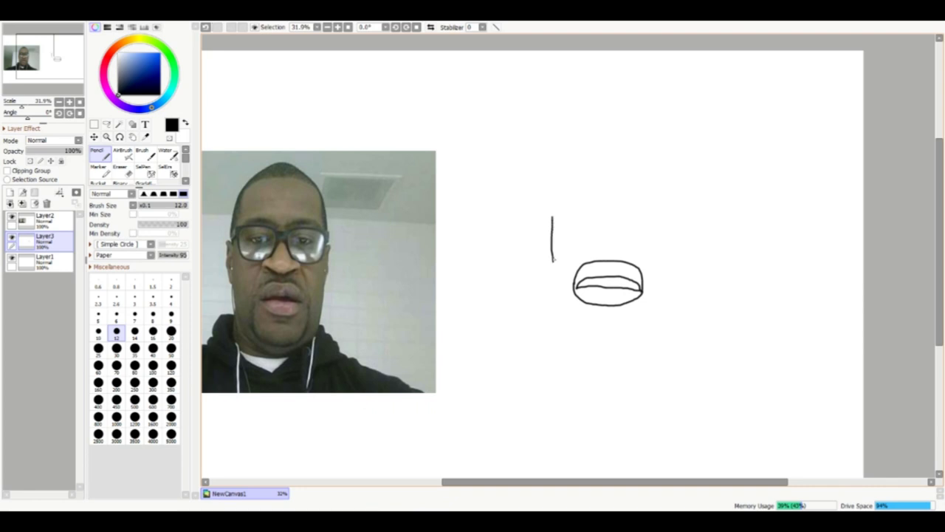
Undo stray strokes, draw the left cheek line beside the mouth, then zoom out
key(ctrl+z)
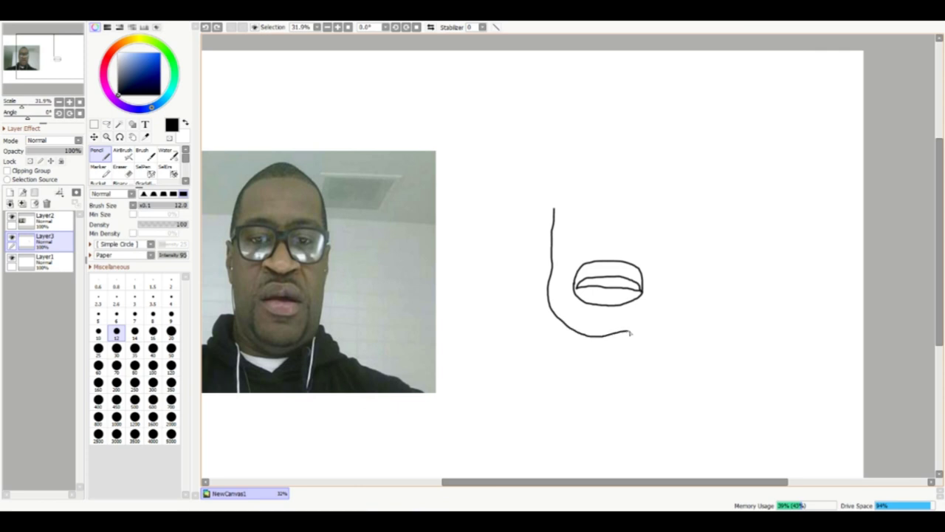
key(ctrl+z)
drag(547, 208, 550, 320)
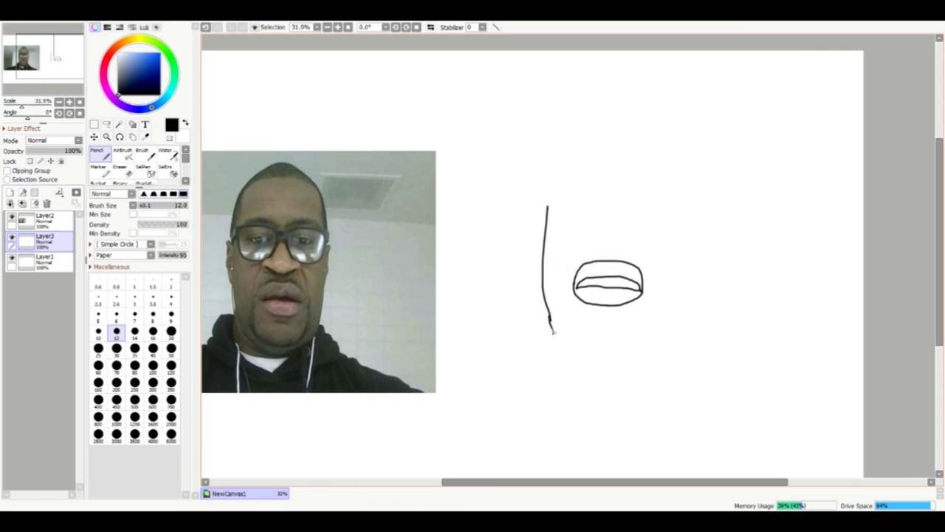
key(ctrl+z)
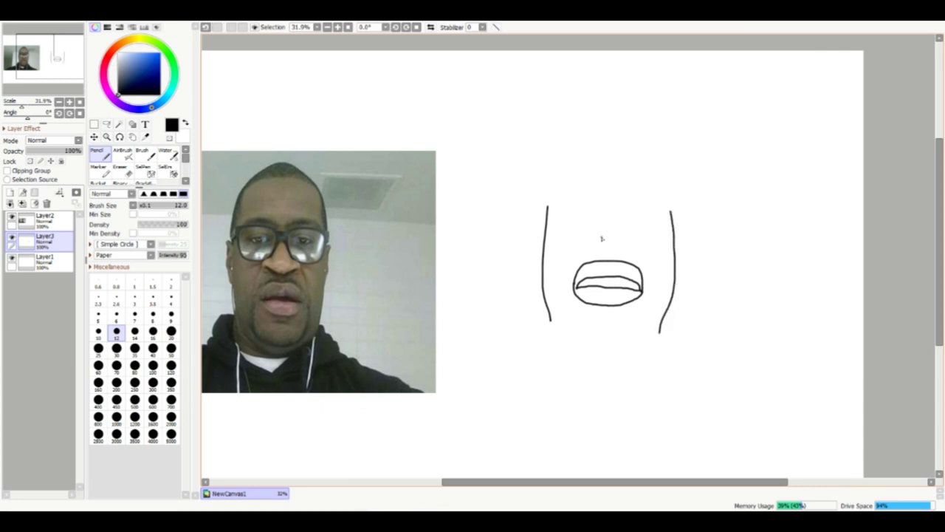
key(ctrl+space)
click(604, 246)
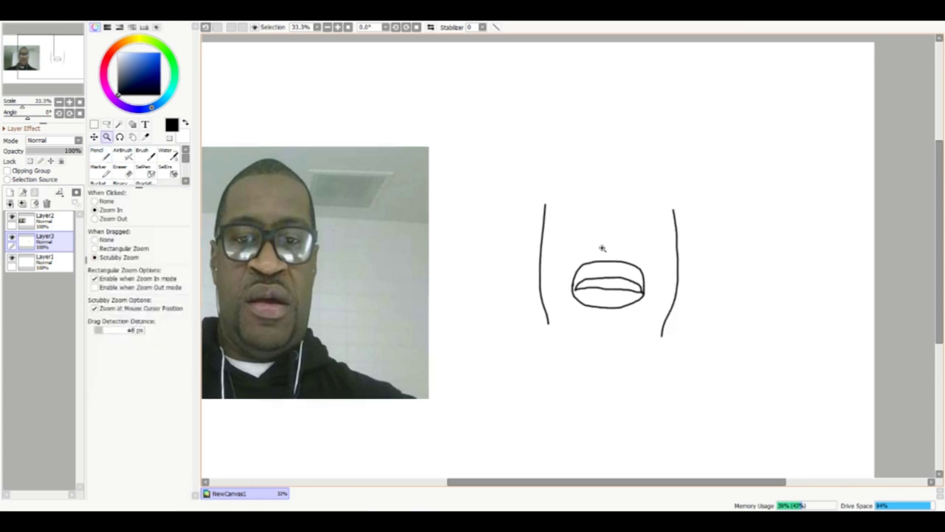
drag(603, 248, 581, 287)
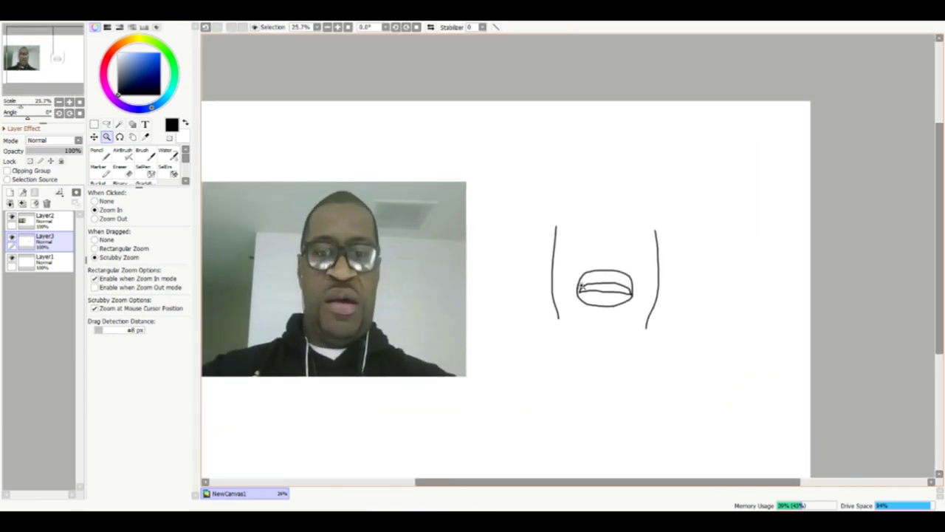
key(Escape)
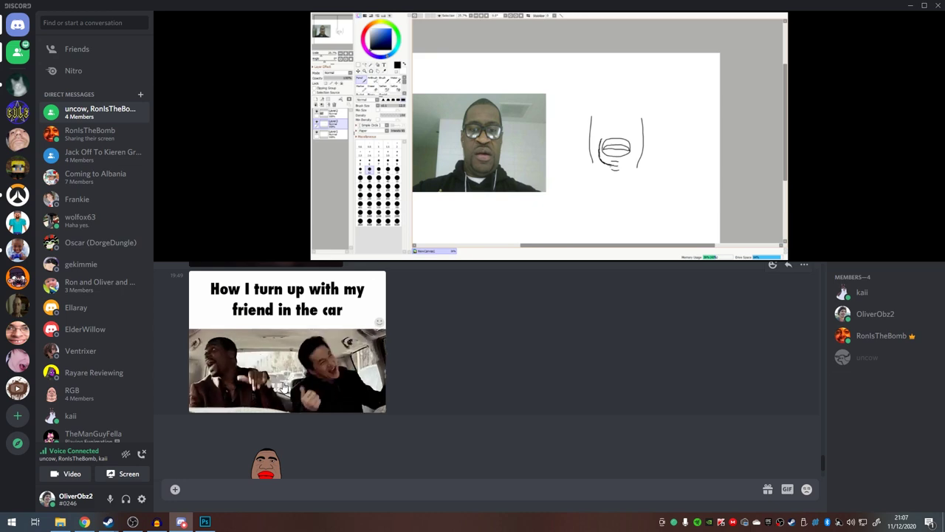
View the posted cartoon character image enlarged, then put the drawing stream full screen
scroll(283, 387, down, 3)
click(270, 378)
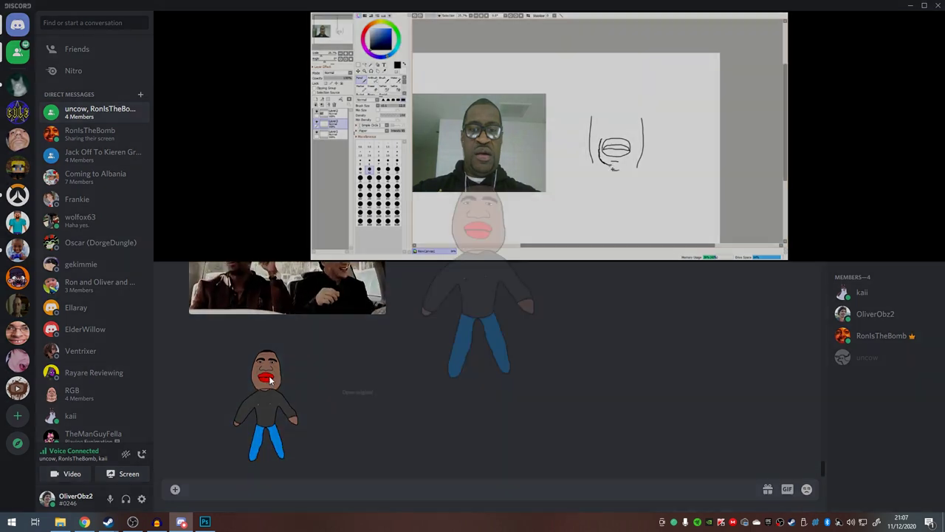
click(269, 375)
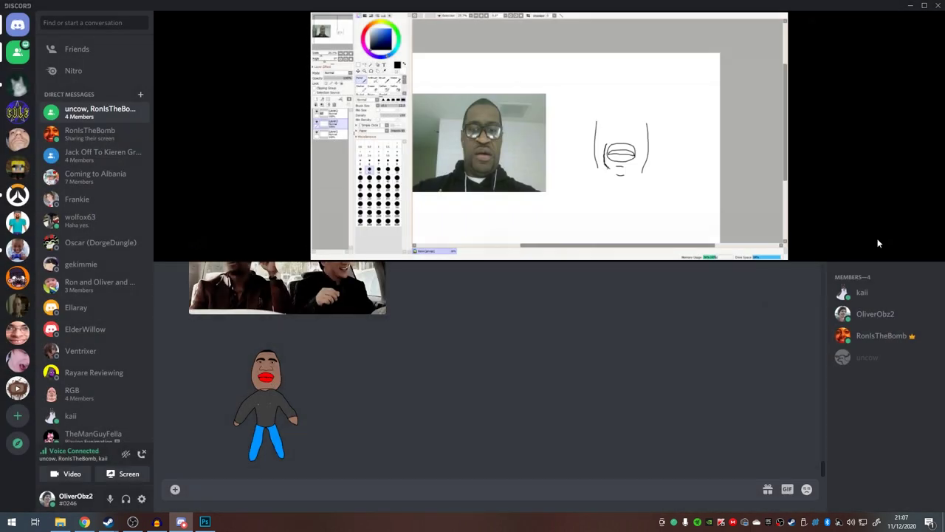
mouse_move(931, 241)
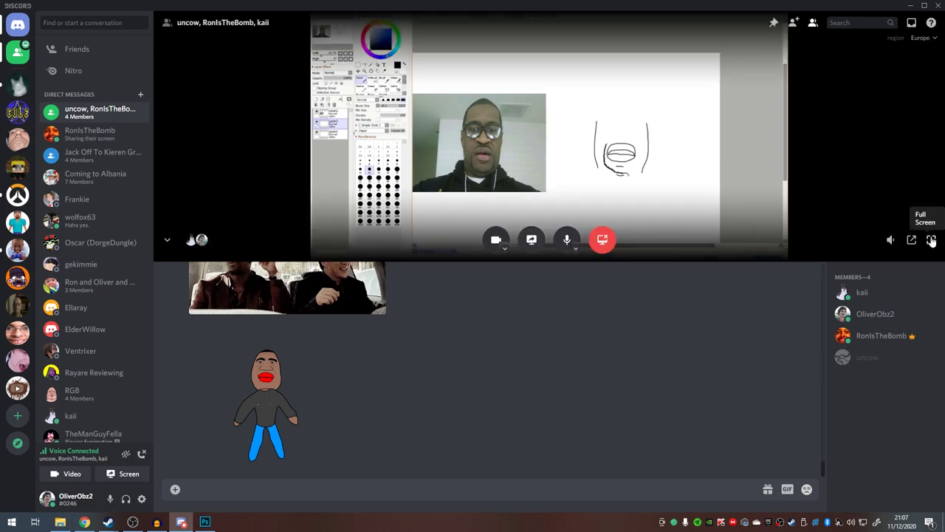
click(932, 241)
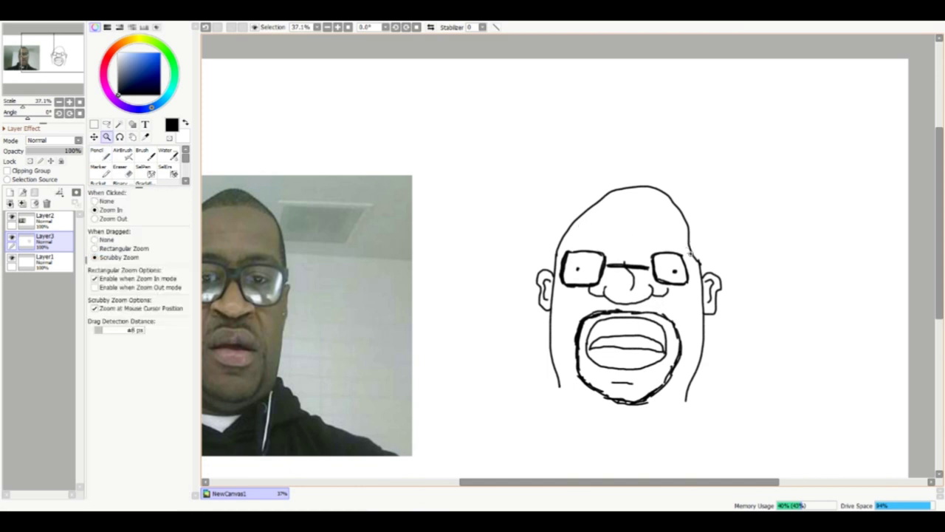
Extend the right side of the head outline downward, then leave full screen for the chat
scroll(705, 219, down, 1)
drag(621, 223, 626, 257)
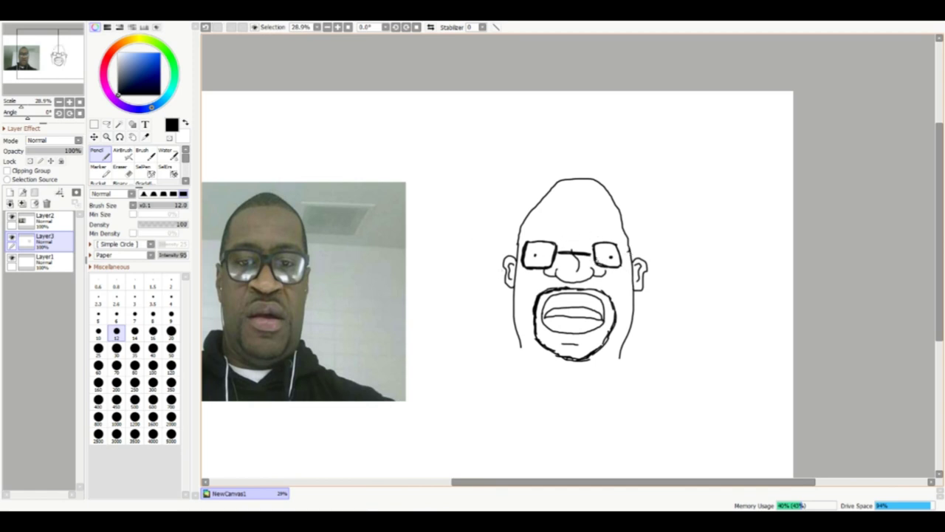
key(Escape)
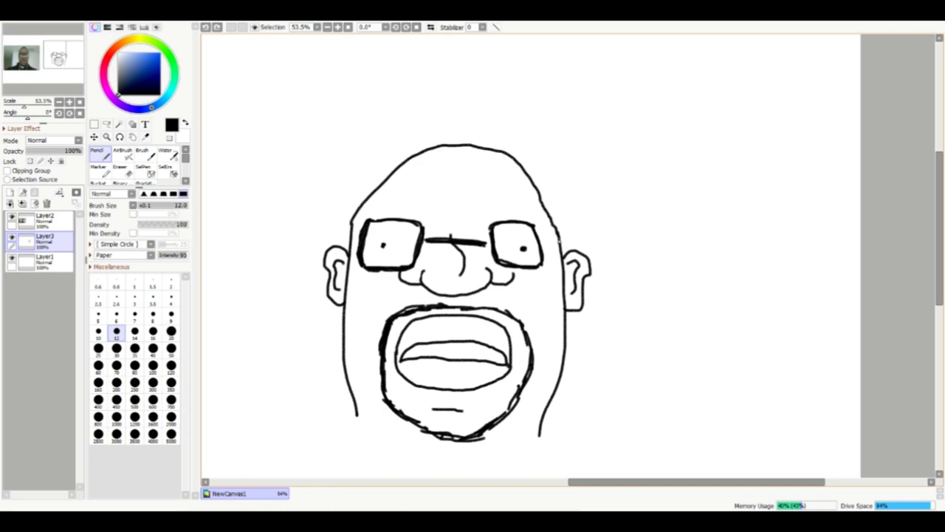
click(920, 505)
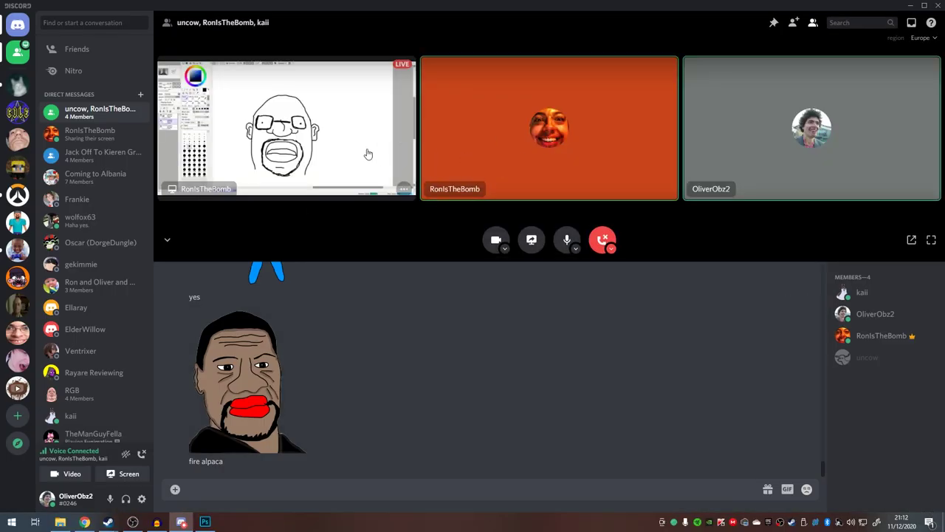
Focus the screen-share tile and show it full screen, then return to PaintTool SAI
click(363, 144)
click(931, 240)
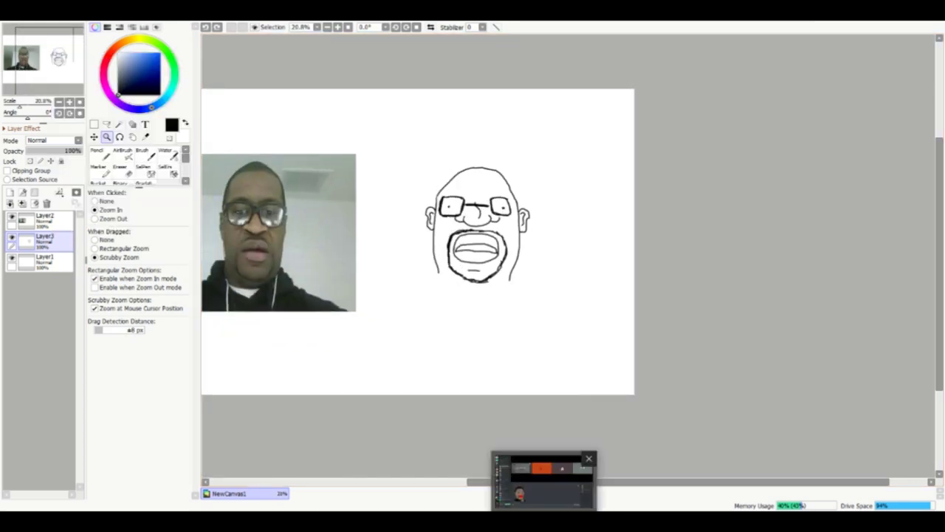
click(538, 491)
click(521, 459)
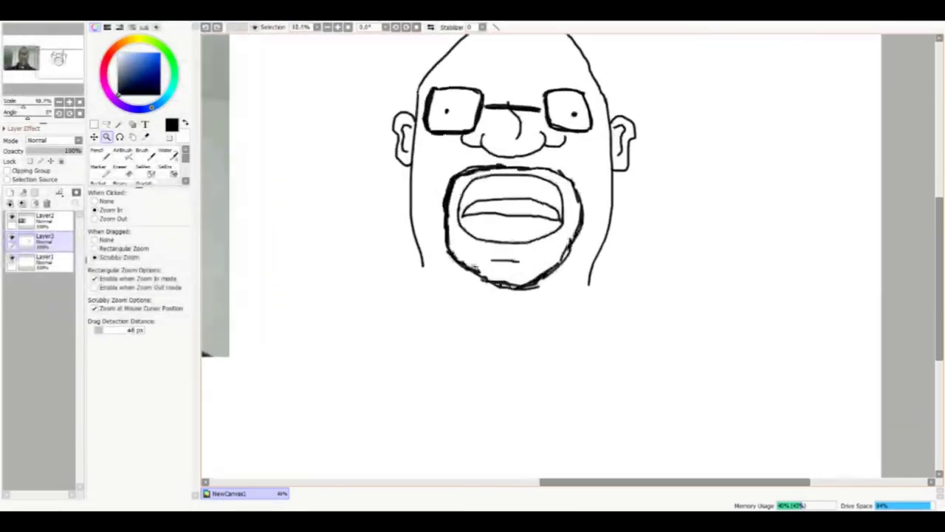
Redraw the jaw, extend both cheek lines downward, and join them in a jawline to the chin
click(422, 265)
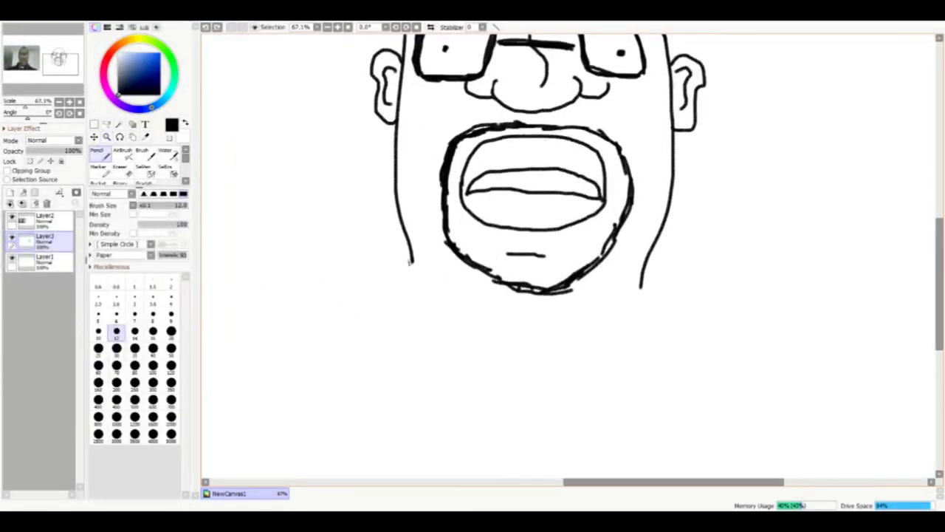
mouse_move(412, 262)
mouse_down()
mouse_move(446, 303)
mouse_move(543, 338)
mouse_move(505, 336)
mouse_move(527, 327)
mouse_move(480, 282)
mouse_move(528, 309)
mouse_up()
key(ctrl+z)
key(ctrl+z)
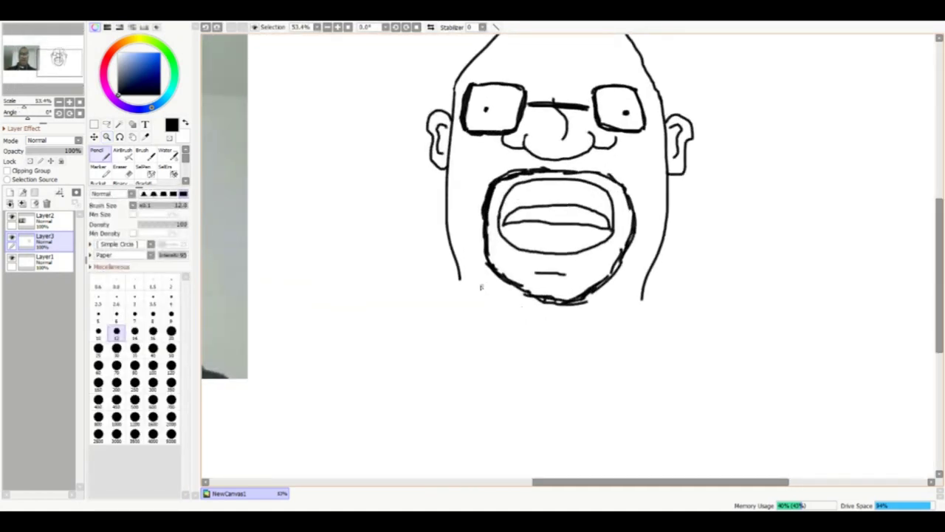
mouse_move(481, 280)
mouse_down()
mouse_move(519, 313)
mouse_move(557, 325)
mouse_move(614, 304)
mouse_up()
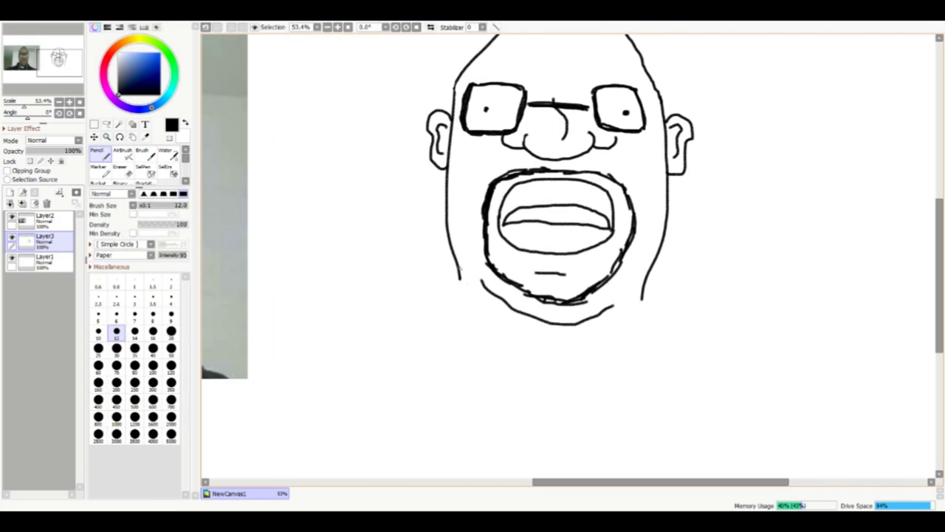
drag(458, 280, 451, 304)
key(ctrl+z)
drag(642, 298, 651, 327)
mouse_move(453, 301)
mouse_down()
mouse_move(527, 359)
mouse_move(565, 367)
mouse_move(652, 326)
mouse_up()
Try a small collar stroke, undo it, and zoom out to see the whole figure
key(ctrl+space)
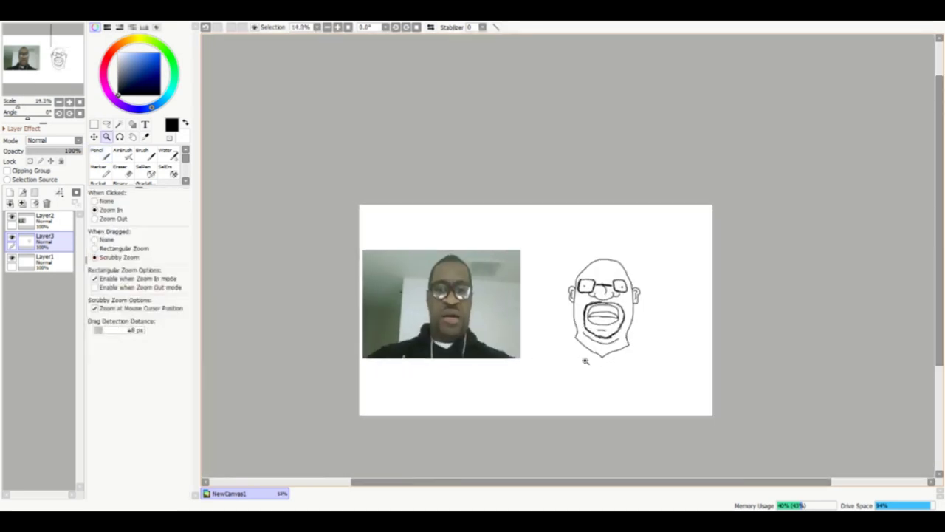
scroll(640, 351, up, 5)
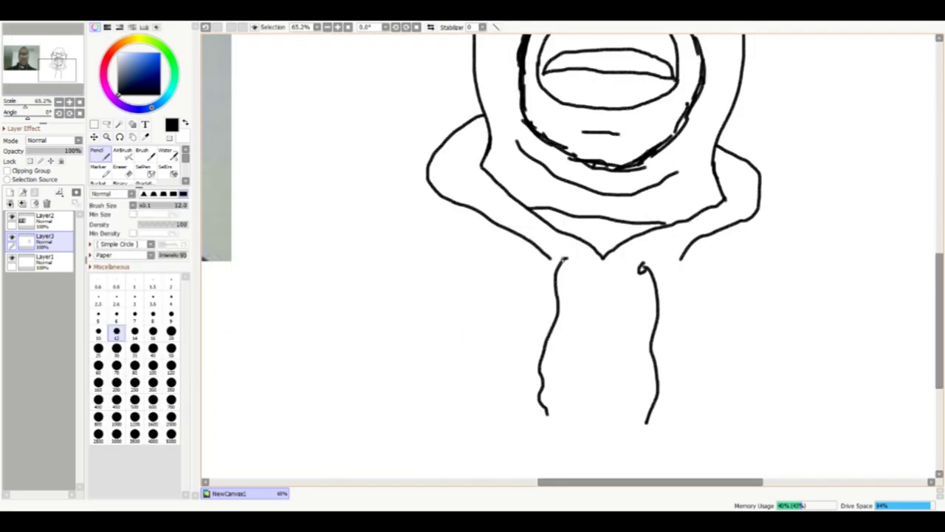
mouse_move(563, 258)
mouse_down()
mouse_move(582, 258)
mouse_move(567, 274)
mouse_move(567, 262)
mouse_up()
key(ctrl+z)
scroll(572, 284, down, 5)
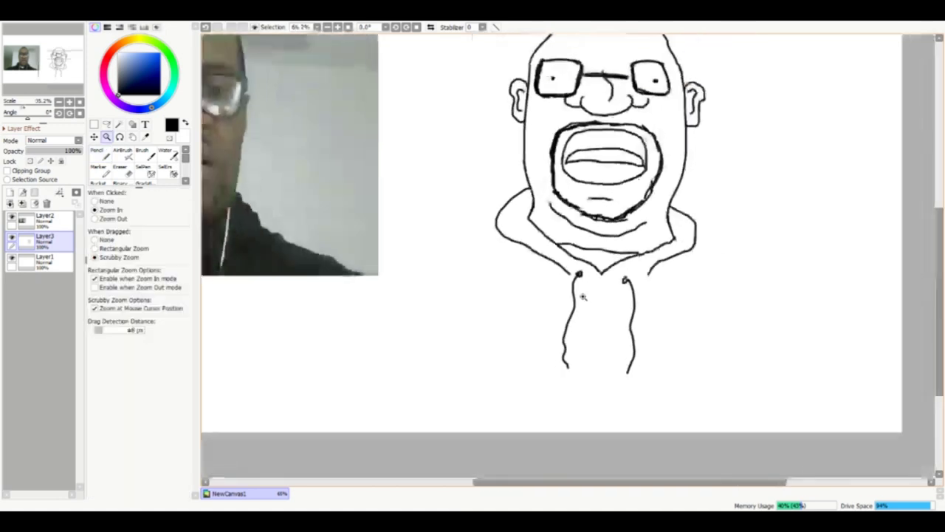
mouse_move(570, 298)
mouse_down()
mouse_move(583, 291)
mouse_move(565, 288)
mouse_move(554, 261)
mouse_move(507, 267)
mouse_move(453, 333)
mouse_move(444, 394)
mouse_up()
key(n)
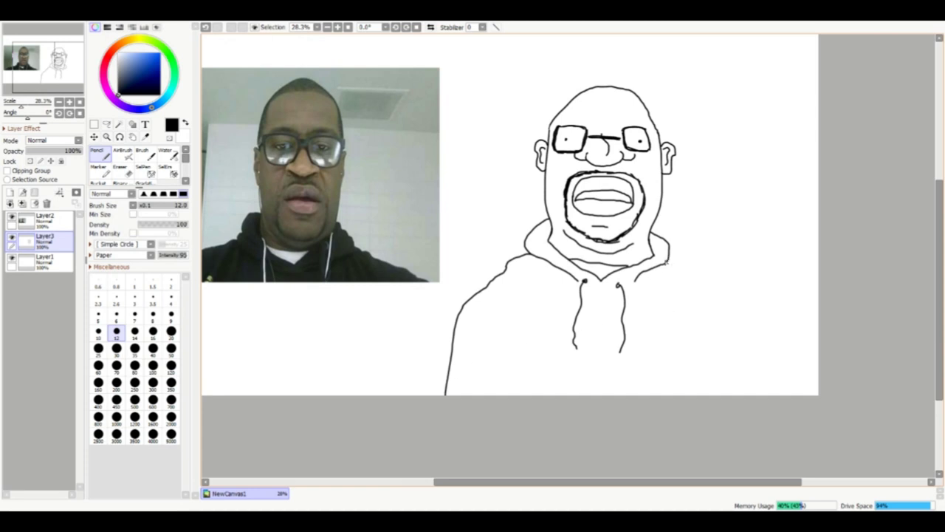
Draw the right shoulder and side lines to the canvas bottom and the curving left arm
mouse_move(675, 271)
mouse_down()
mouse_move(737, 317)
mouse_move(730, 399)
mouse_up()
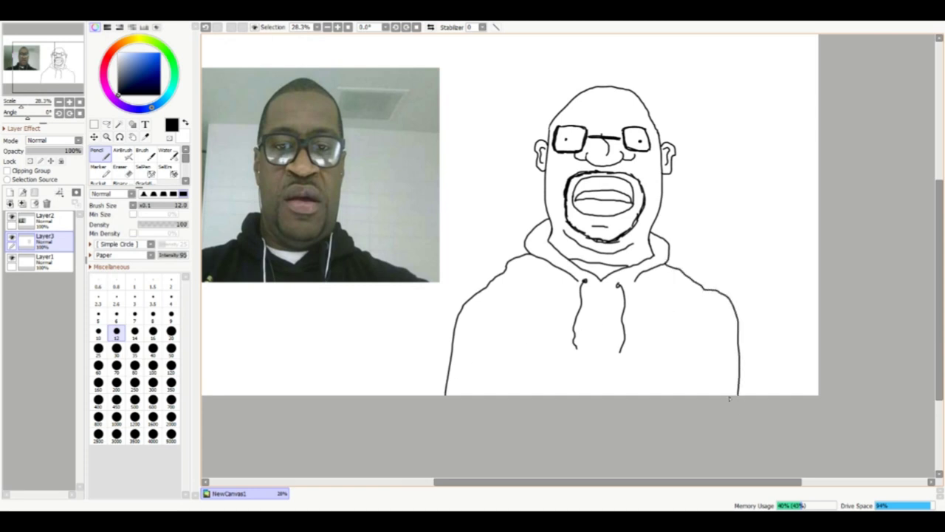
key(ctrl+z)
mouse_move(665, 266)
mouse_down()
mouse_move(699, 323)
mouse_move(703, 396)
mouse_up()
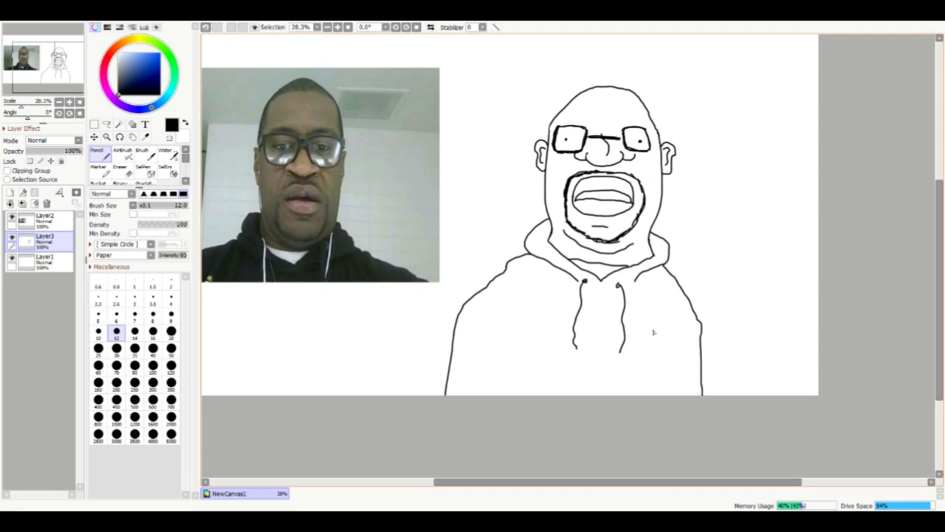
drag(654, 329, 661, 395)
key(ctrl+z)
mouse_move(488, 388)
mouse_down()
mouse_move(503, 334)
mouse_move(526, 317)
mouse_move(523, 397)
mouse_up()
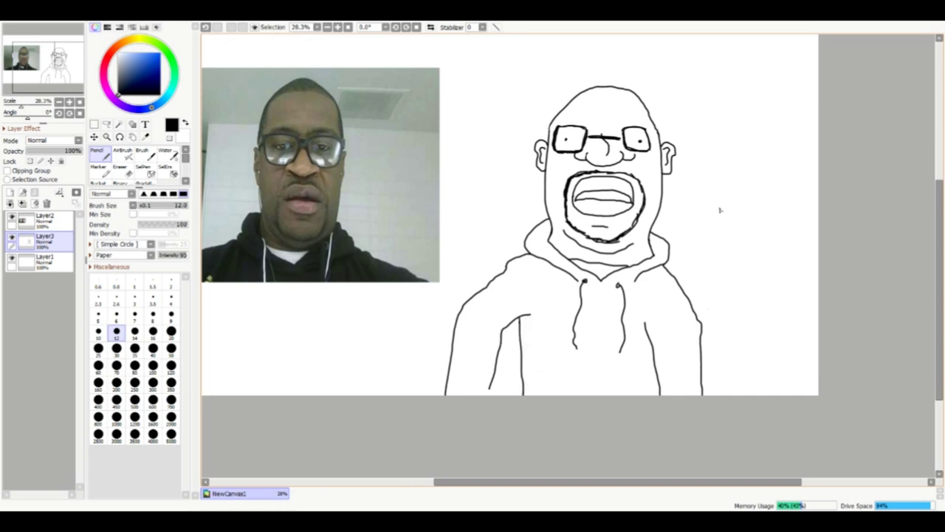
Zoom and pan the view to show both the drawing and the reference photo
key(z)
drag(721, 207, 673, 268)
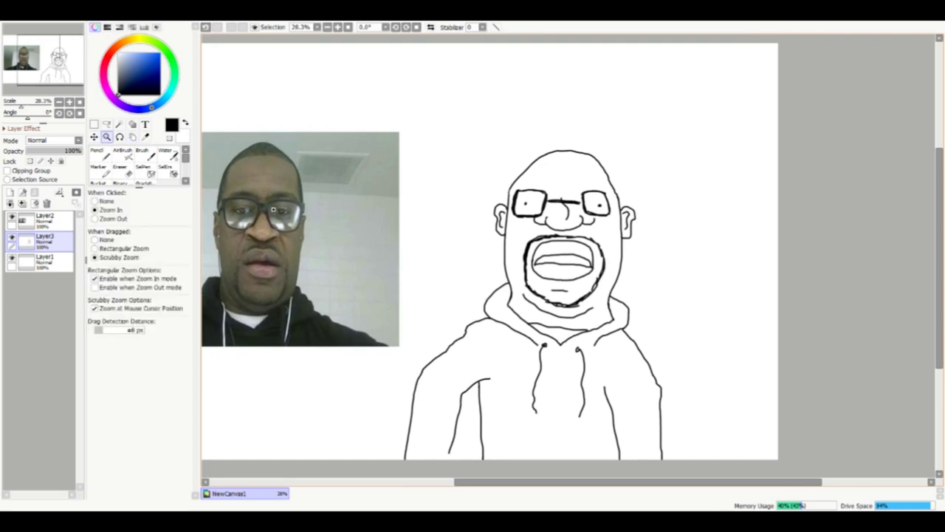
key(space)
drag(362, 250, 519, 291)
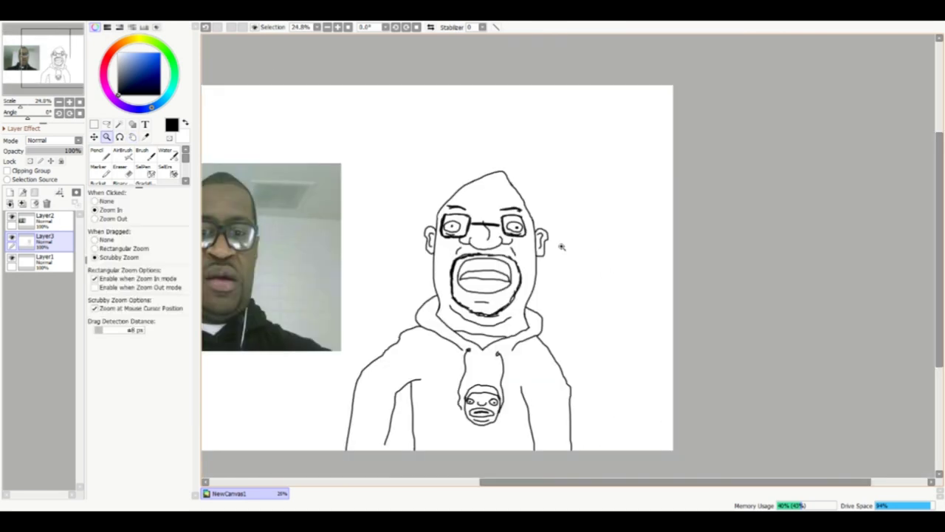
Pan to recentre the cartoon drawing in the view, then switch to zooming
key(space)
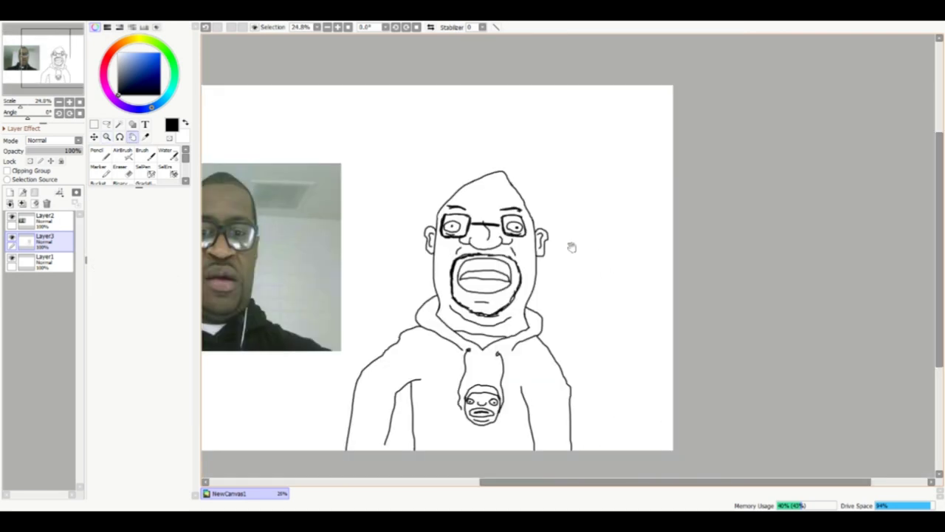
drag(569, 245, 656, 207)
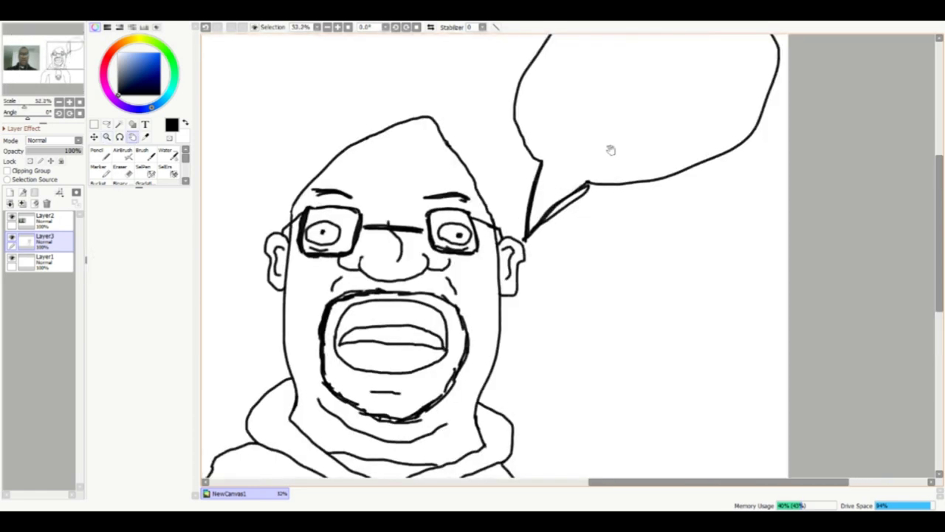
scroll(566, 237, down, 1)
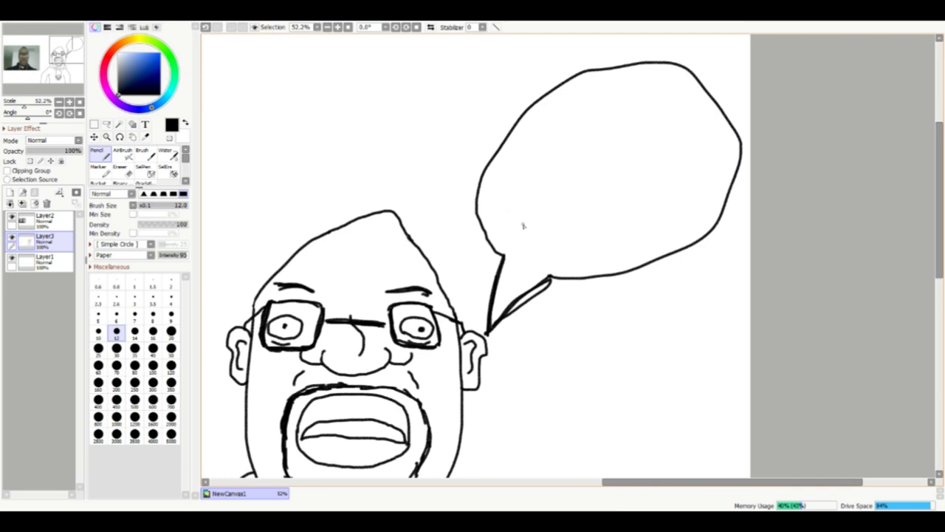
key(ctrl+space)
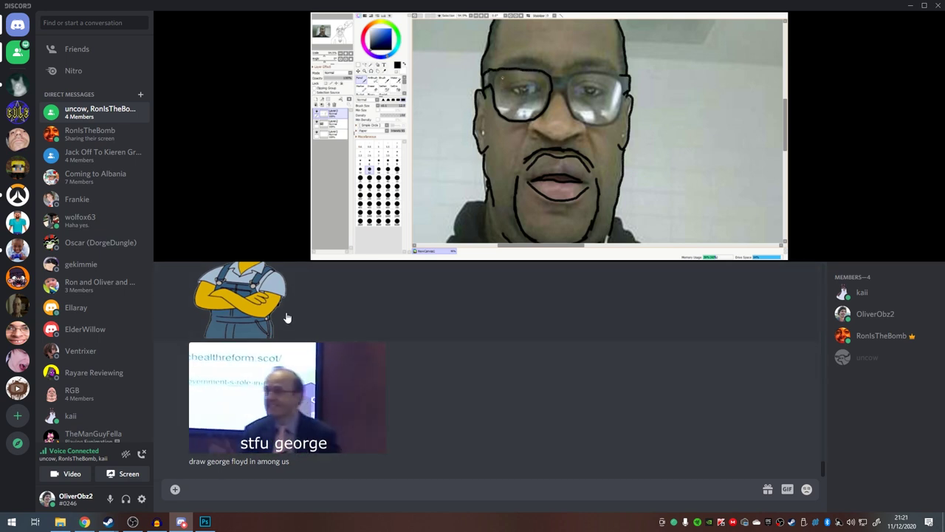
Bring up Adobe Photoshop's start screen from the taskbar
click(205, 521)
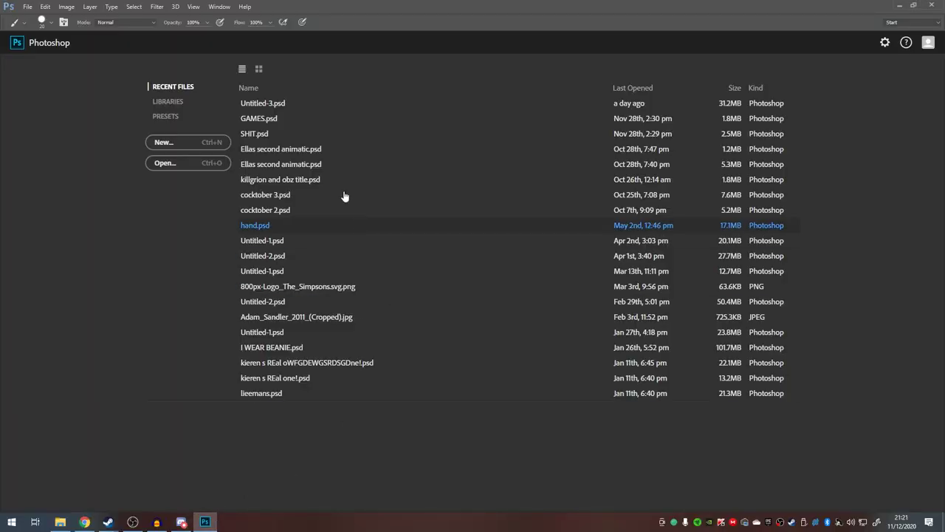
Create a new 5000 x 5000 px document in Photoshop
click(206, 144)
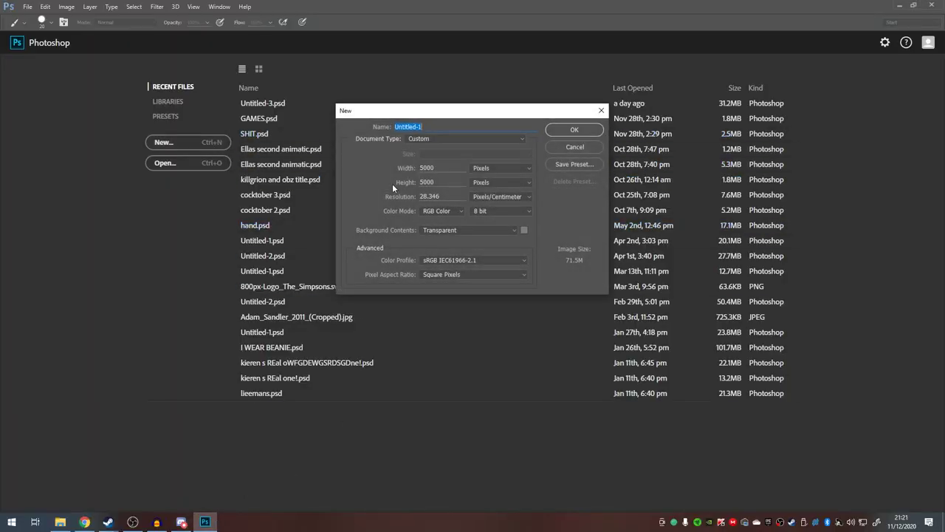
click(567, 127)
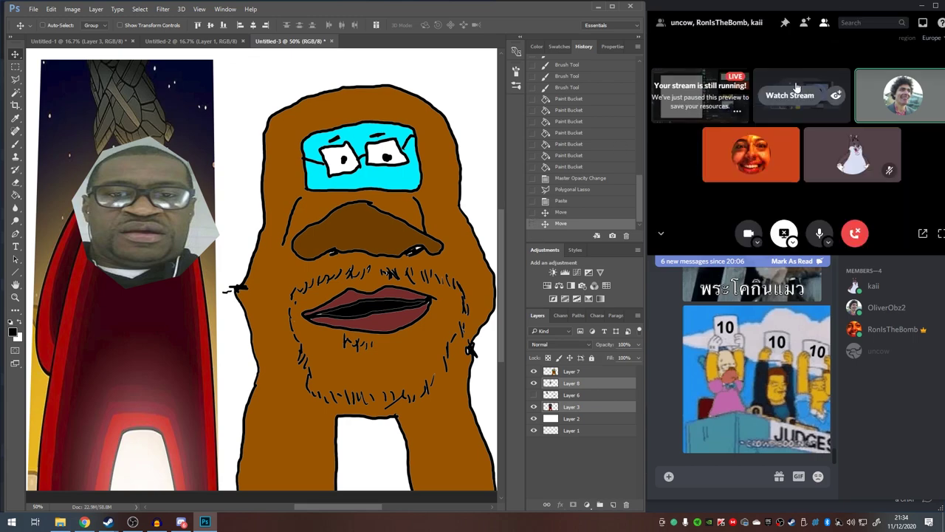
Watch the Discord stream full size and sketch a small hand on the white crewmate's body
click(703, 100)
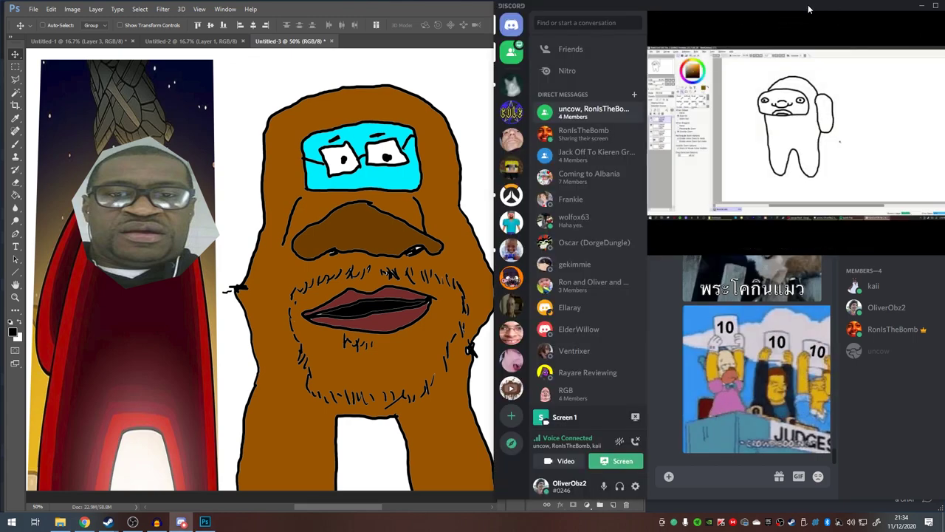
click(935, 5)
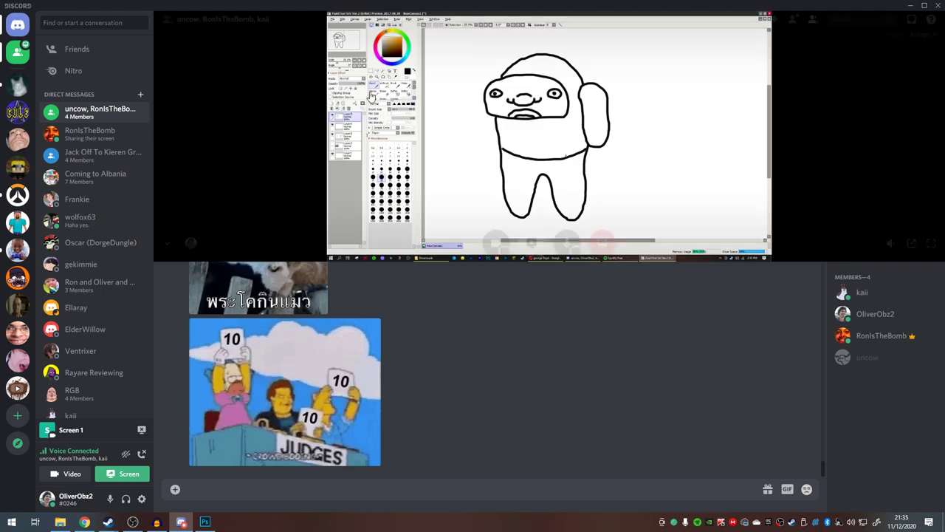
click(205, 522)
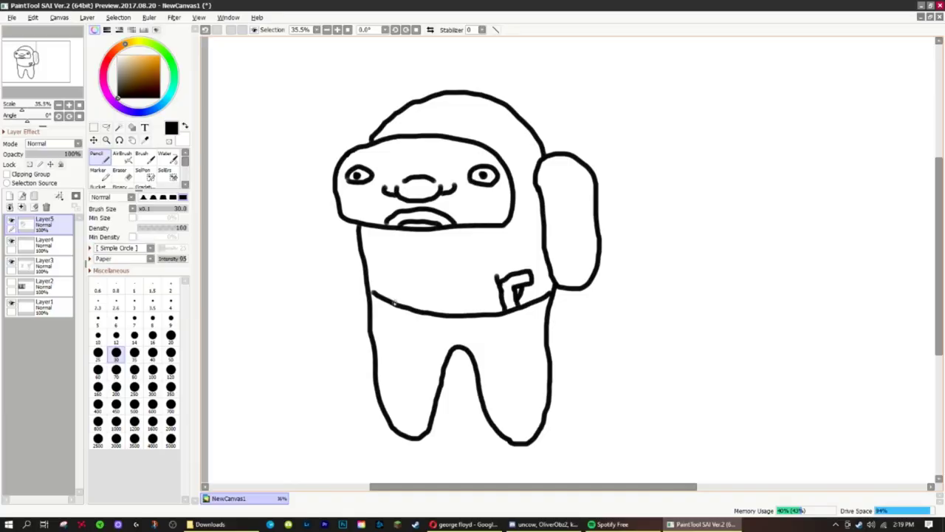
mouse_move(392, 298)
mouse_down()
mouse_move(399, 284)
mouse_move(415, 306)
mouse_move(411, 287)
mouse_up()
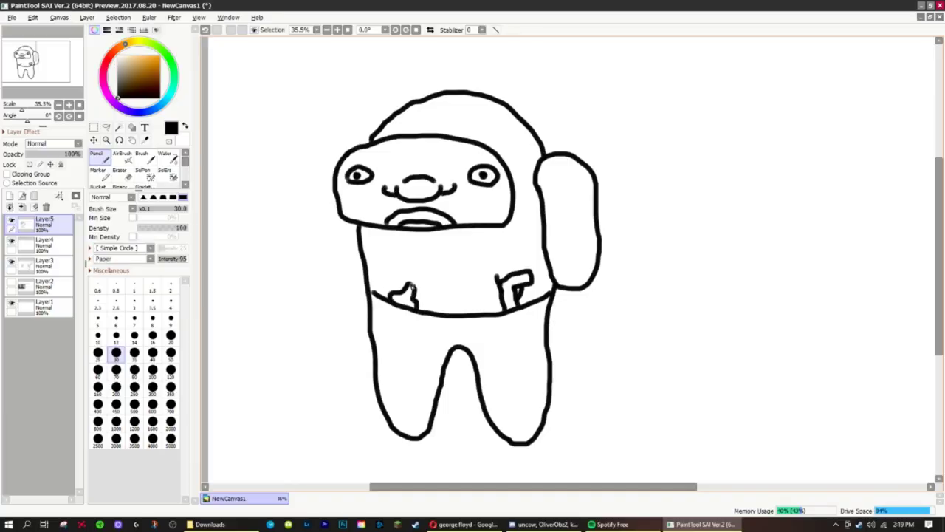